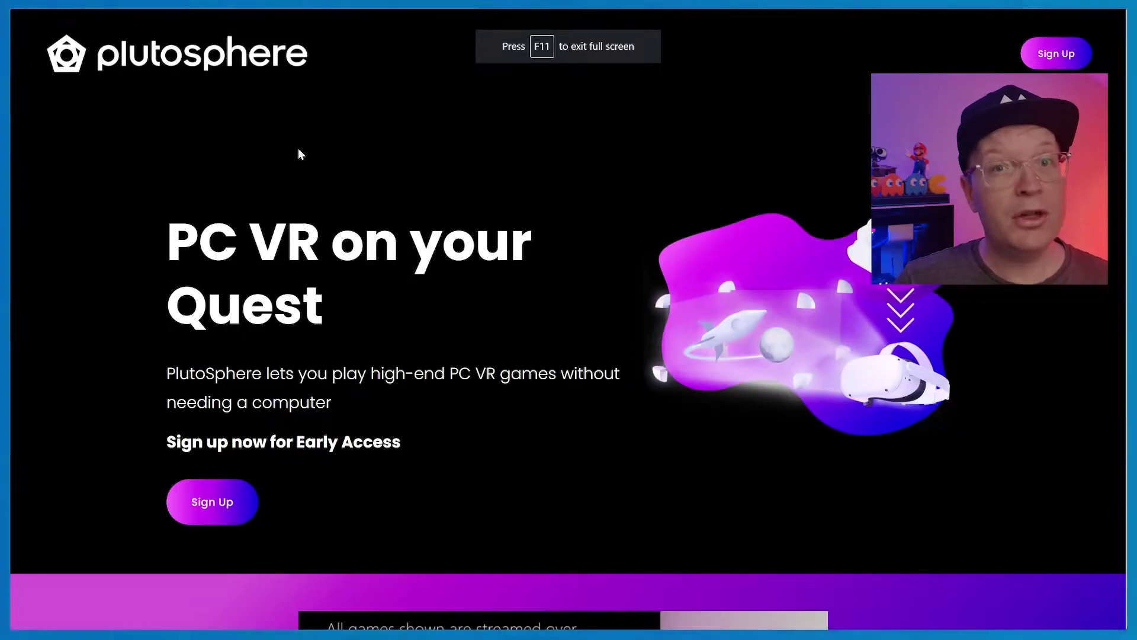
# - Open the Pluto Register Account form and enter the account username
pyautogui.scroll(-10, 254, 339)
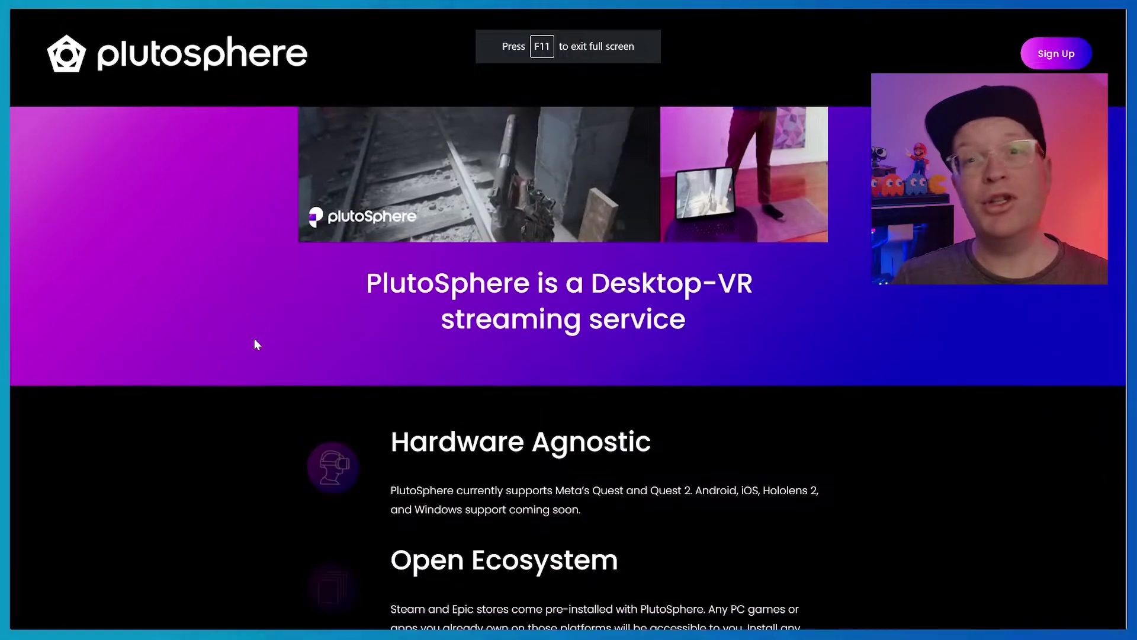
pyautogui.scroll(3, 254, 339)
pyautogui.scroll(5, 256, 340)
pyautogui.scroll(-20, 257, 331)
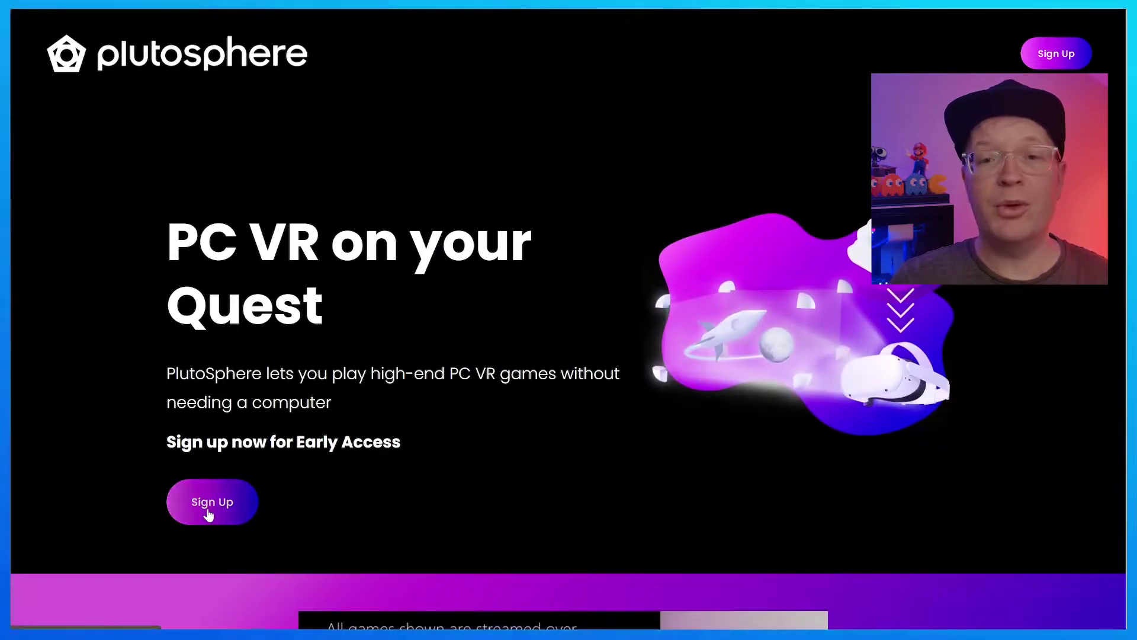
pyautogui.click(209, 508)
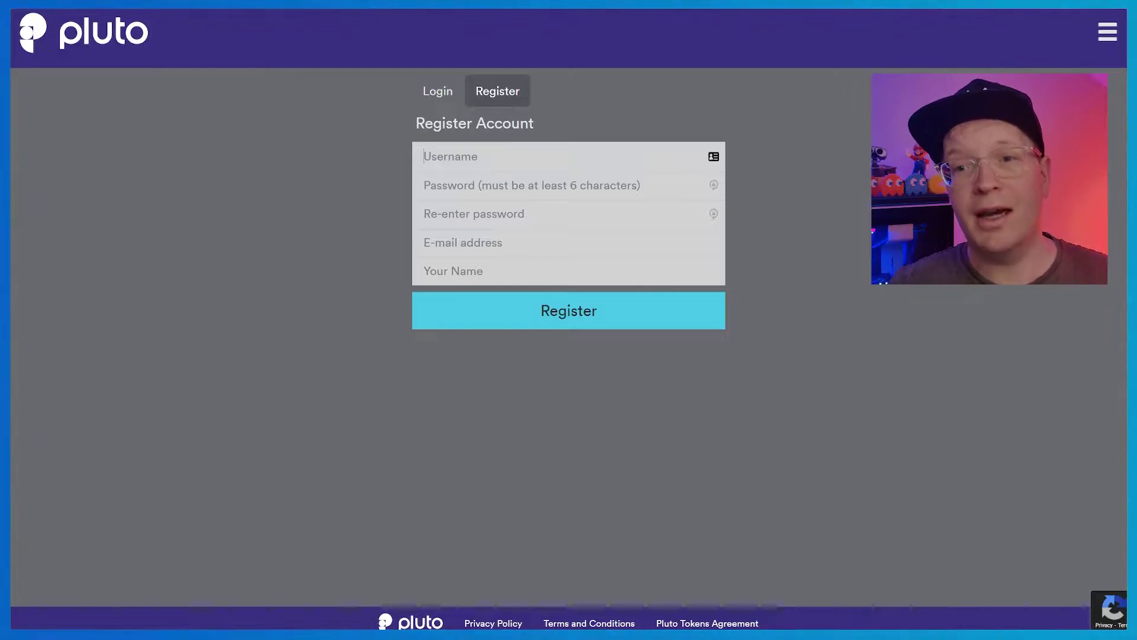
pyautogui.write('And')
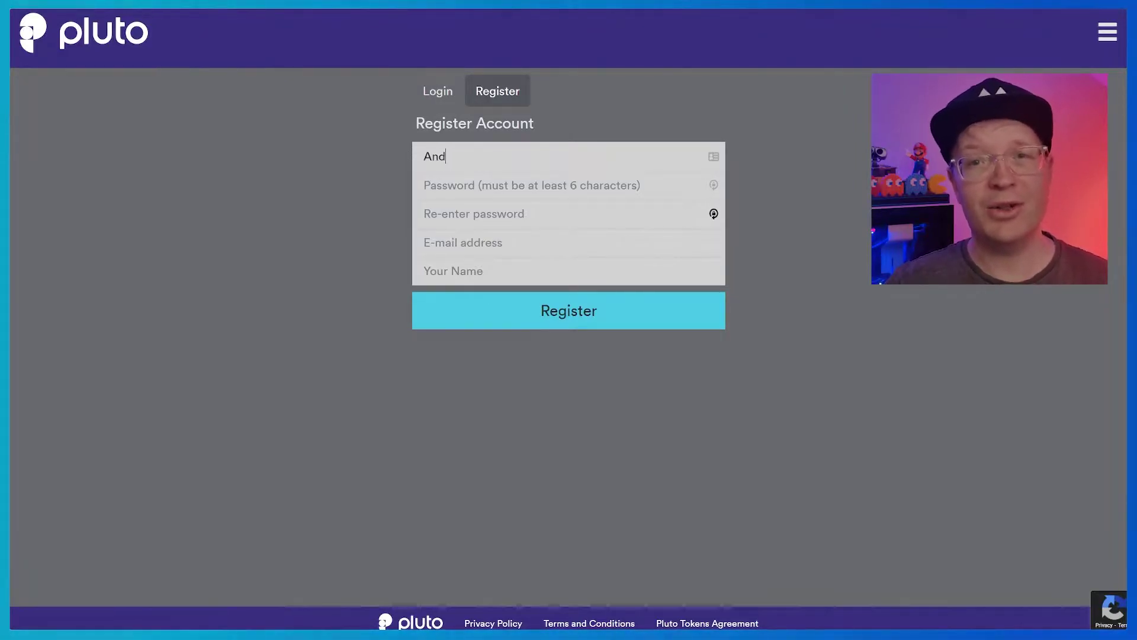
pyautogui.write('yMo')
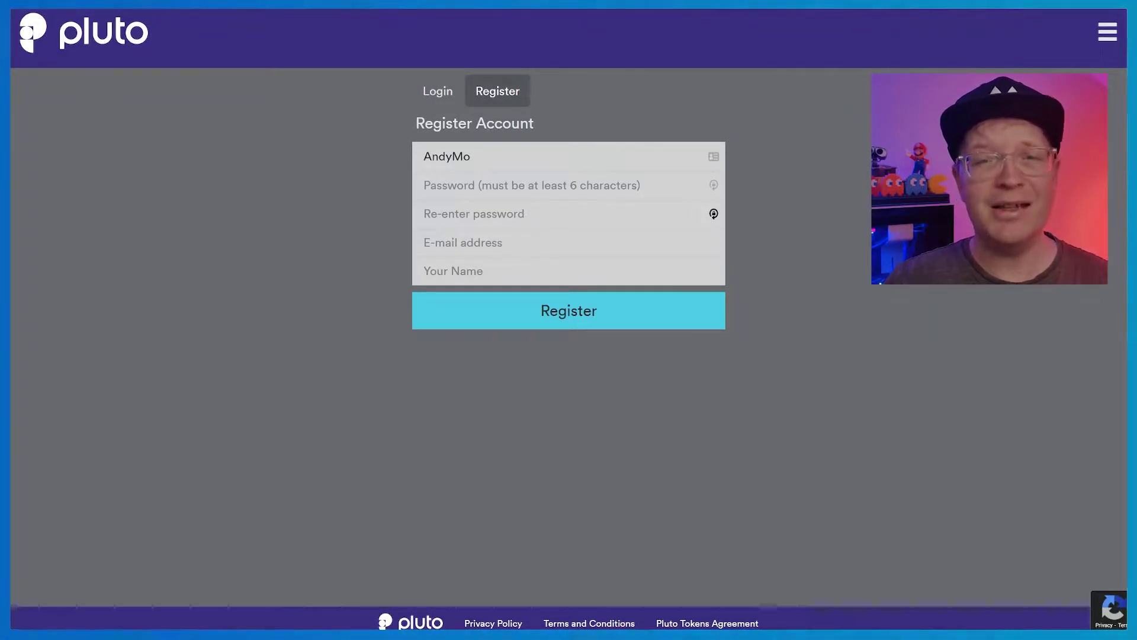
pyautogui.write('rphs')
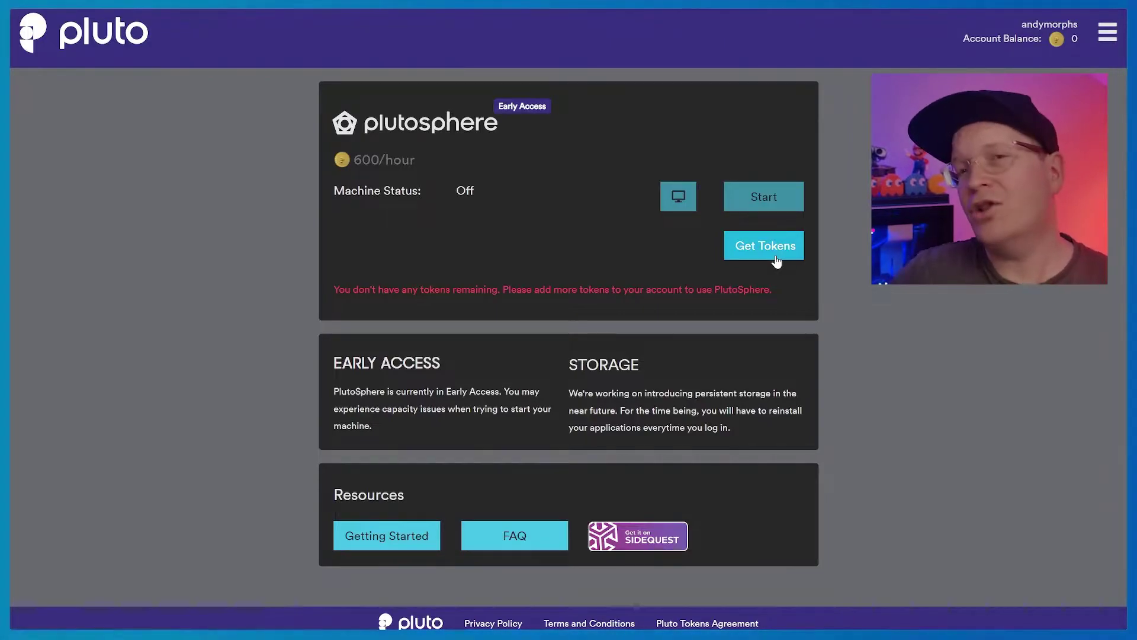
# - Go to Get Tokens, open the PlutoSphere store, and submit the Pluto username
pyautogui.click(776, 261)
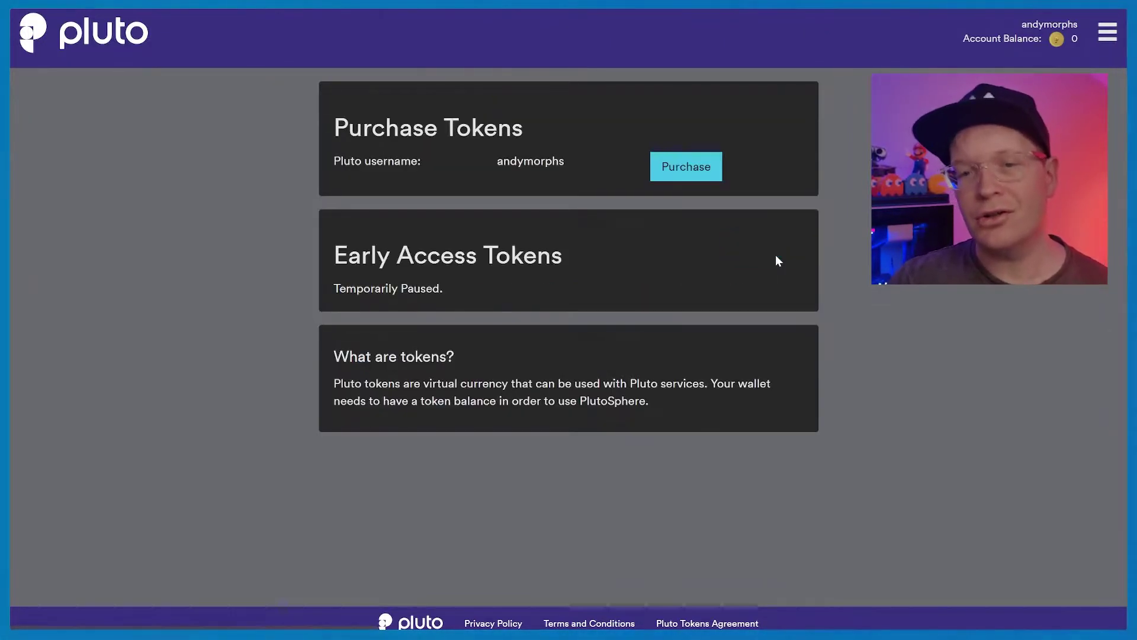
pyautogui.click(703, 170)
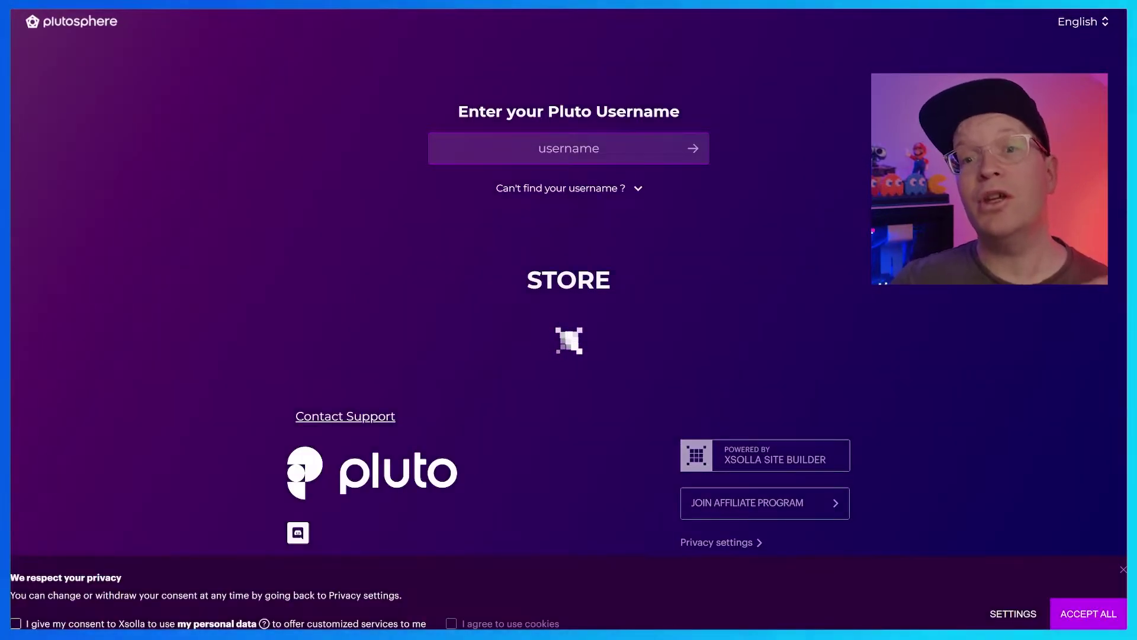
pyautogui.write('And')
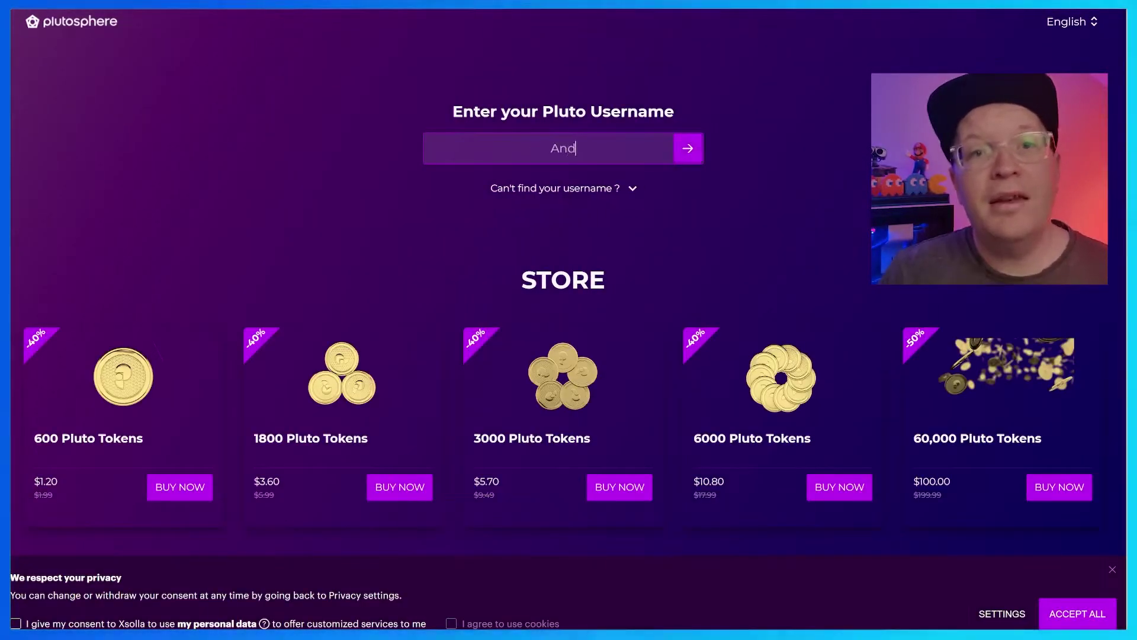
pyautogui.write('yMorphs')
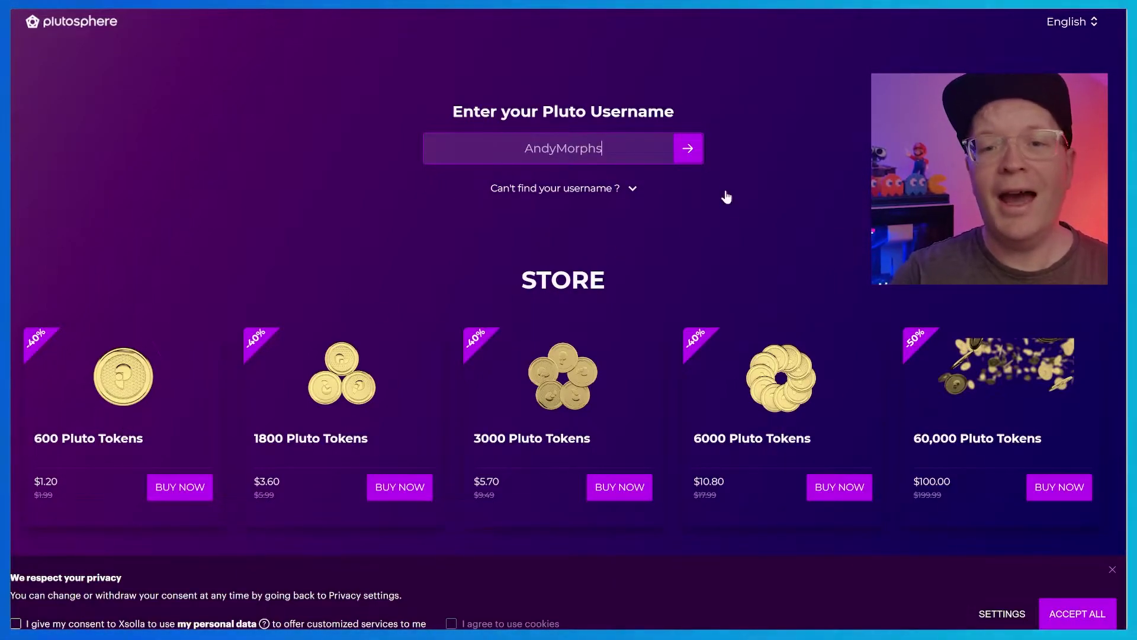
pyautogui.click(693, 158)
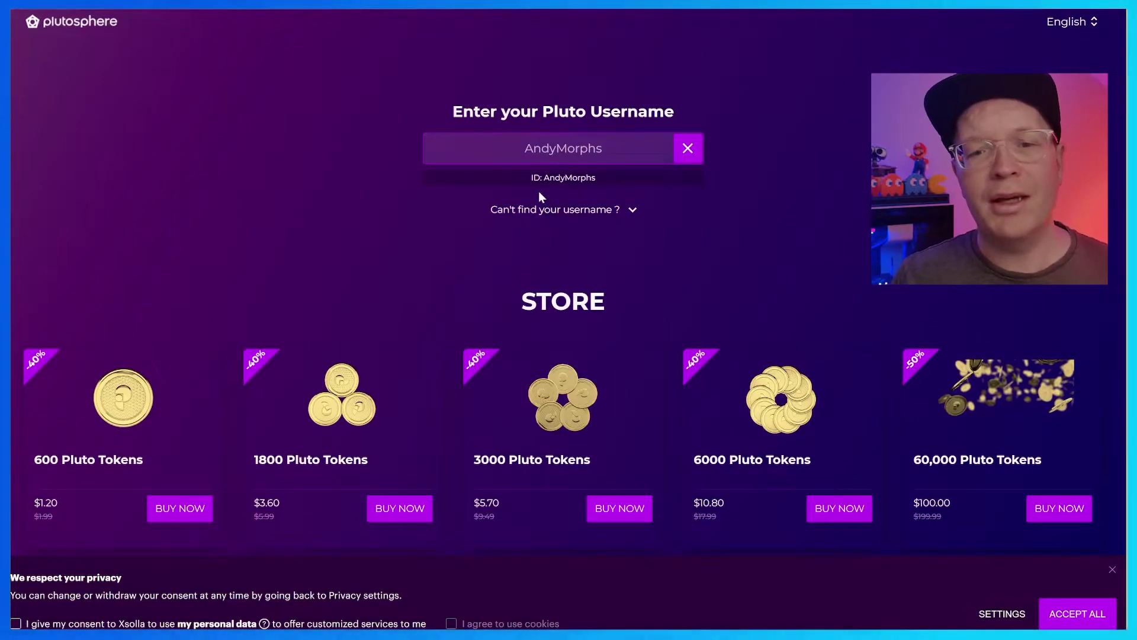
pyautogui.scroll(-3, 292, 323)
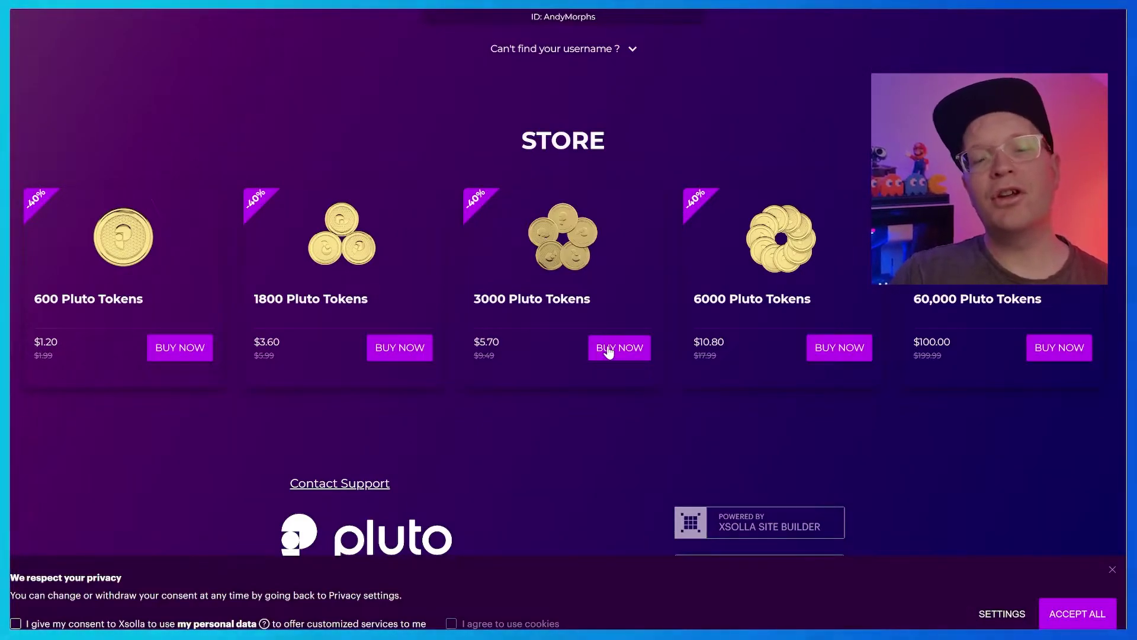
# - Buy the 3000 Pluto Tokens pack, accepting both consents and paying with PayPal
pyautogui.click(608, 351)
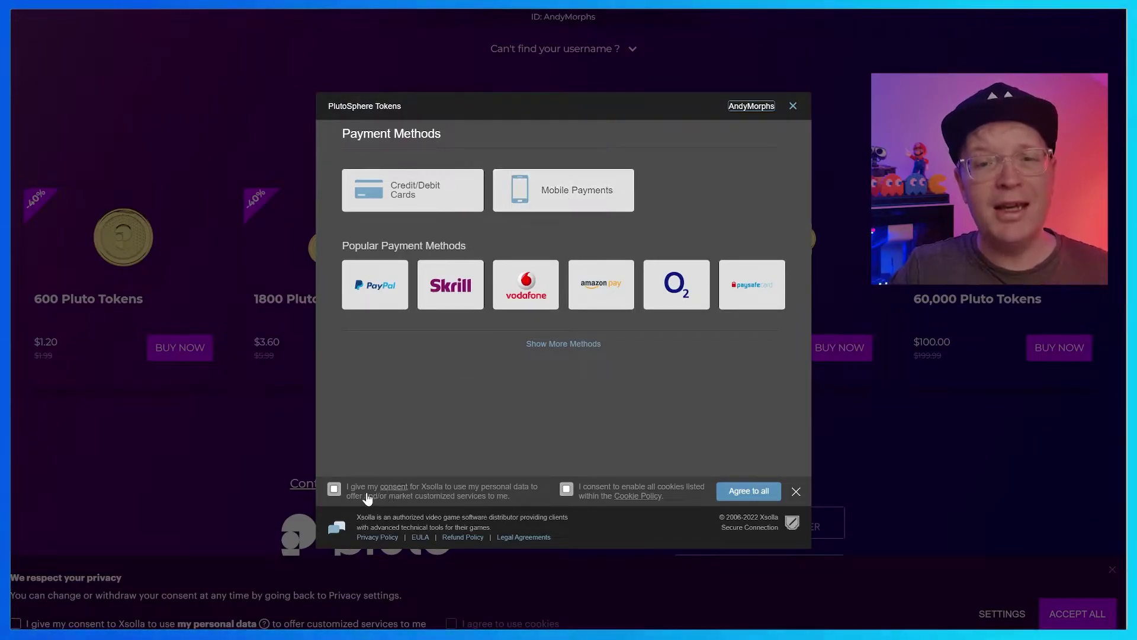
pyautogui.click(333, 489)
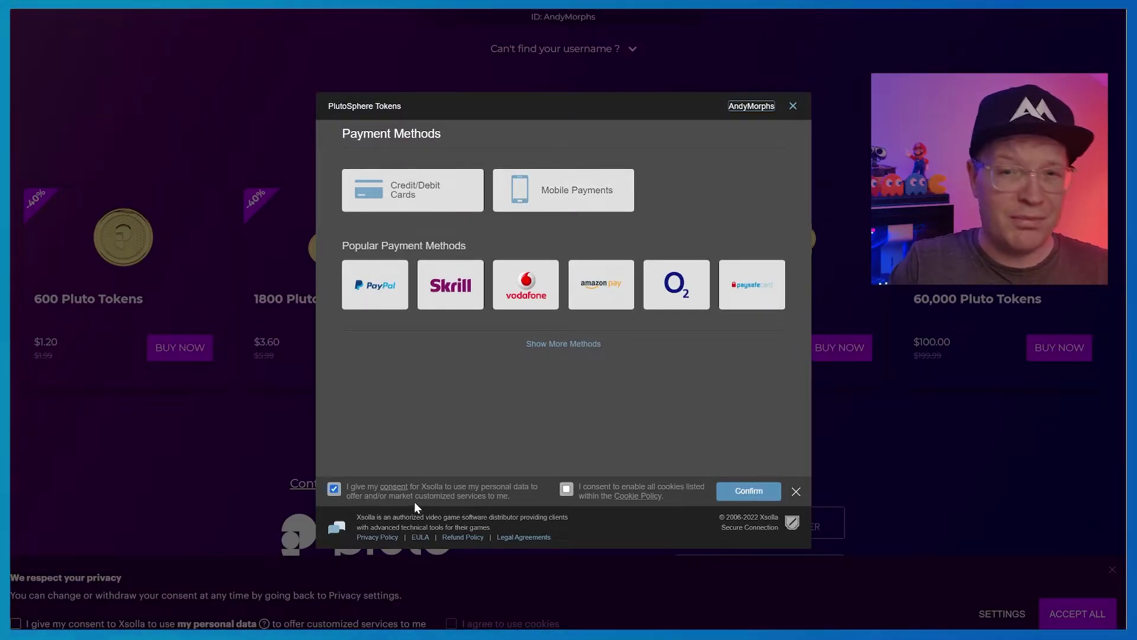
pyautogui.click(566, 489)
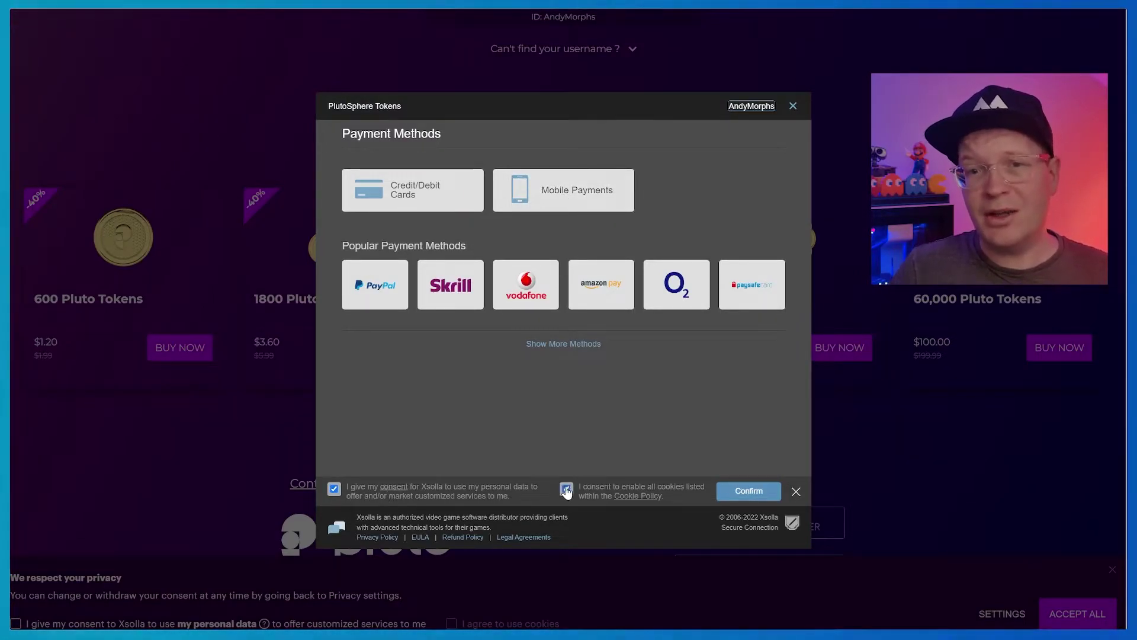
pyautogui.click(364, 278)
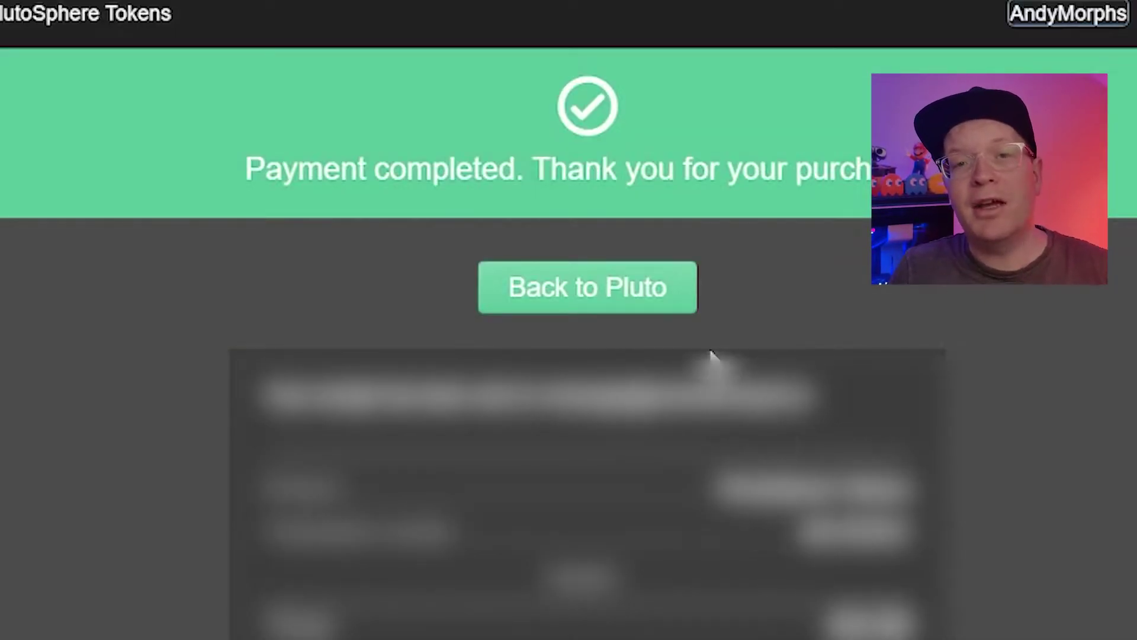
pyautogui.click(551, 305)
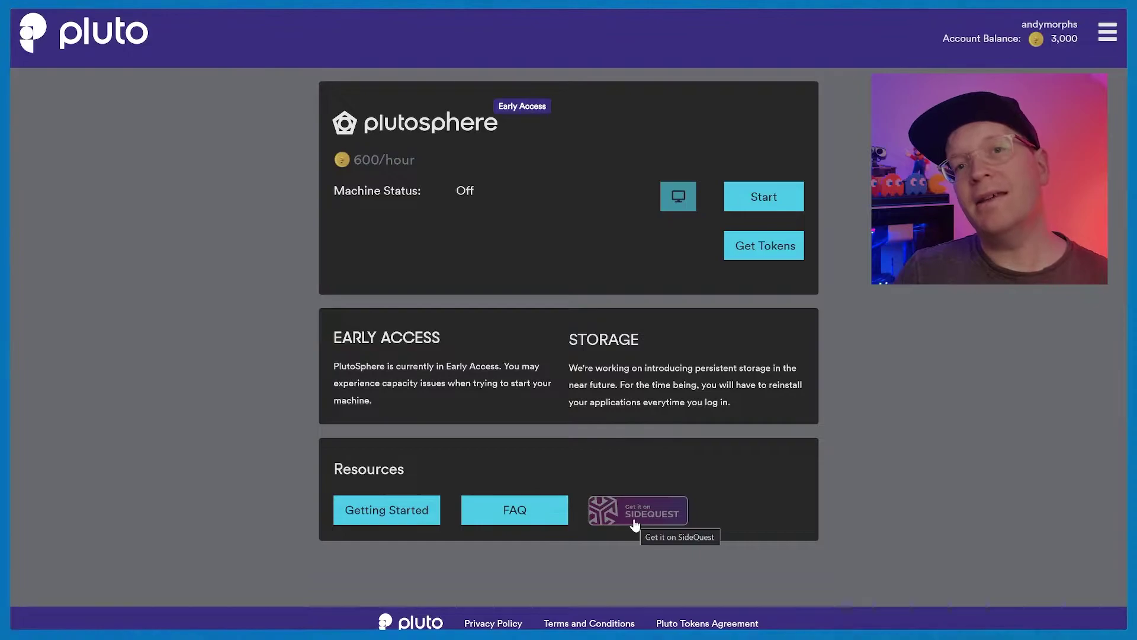
# - Search SideQuest for 'pluto' and open the PlutoSphere app page
pyautogui.click(634, 521)
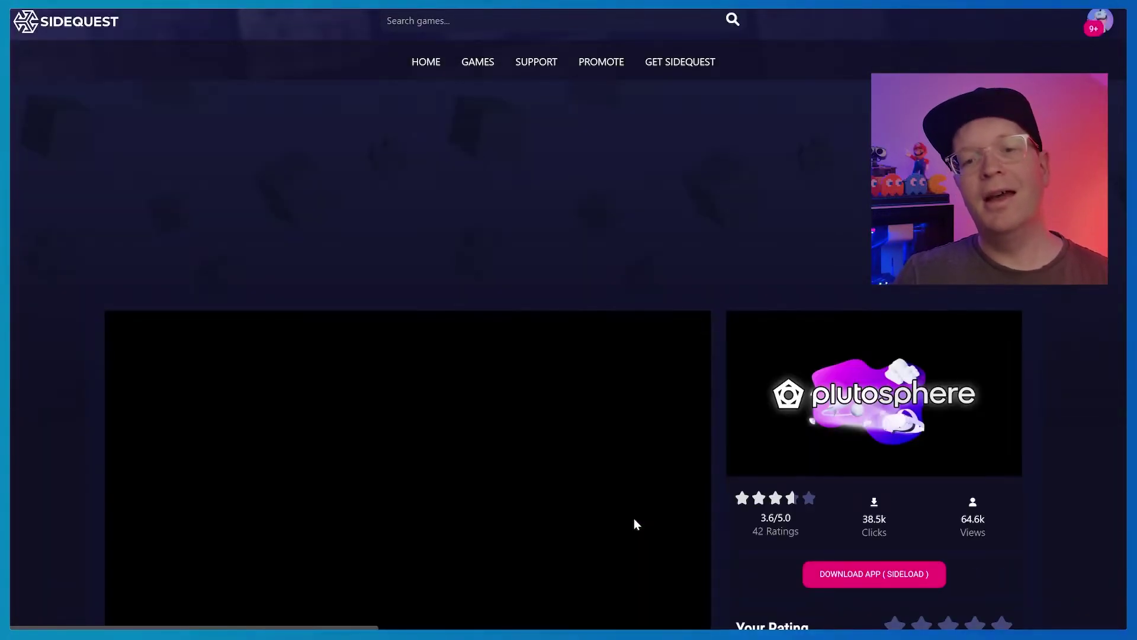
pyautogui.scroll(-5, 300, 226)
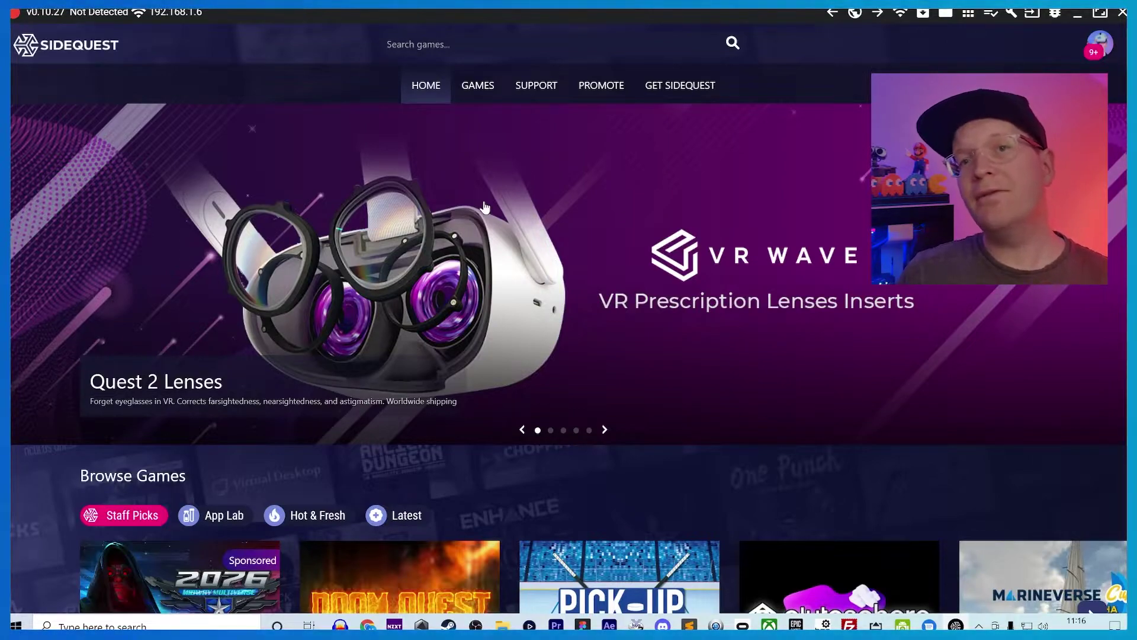
pyautogui.click(657, 48)
pyautogui.write('pluto')
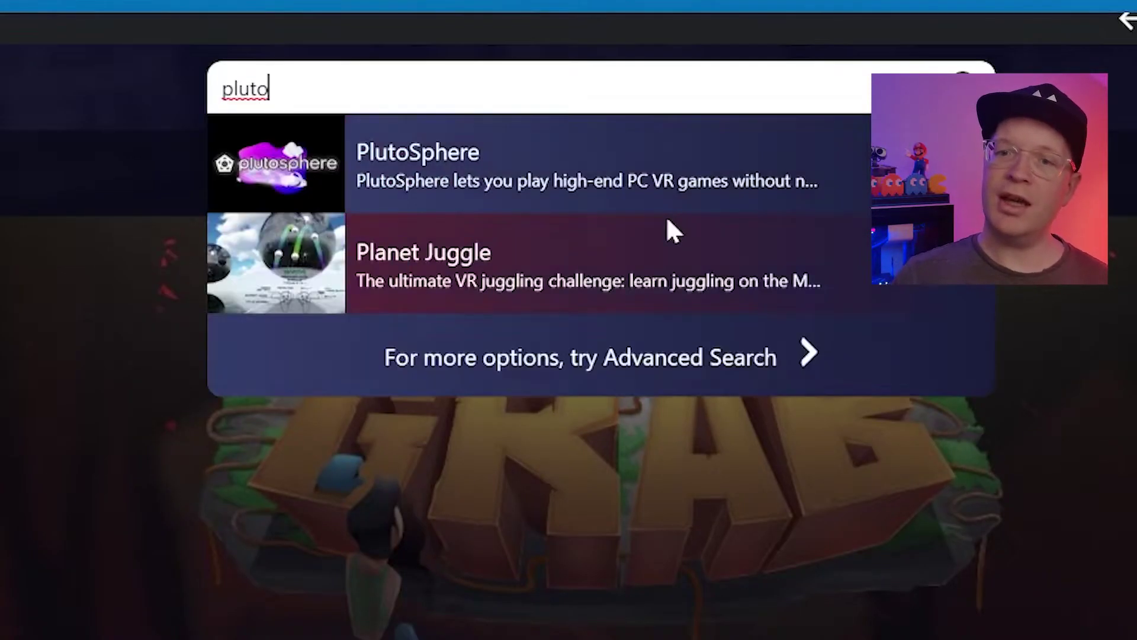
pyautogui.click(495, 178)
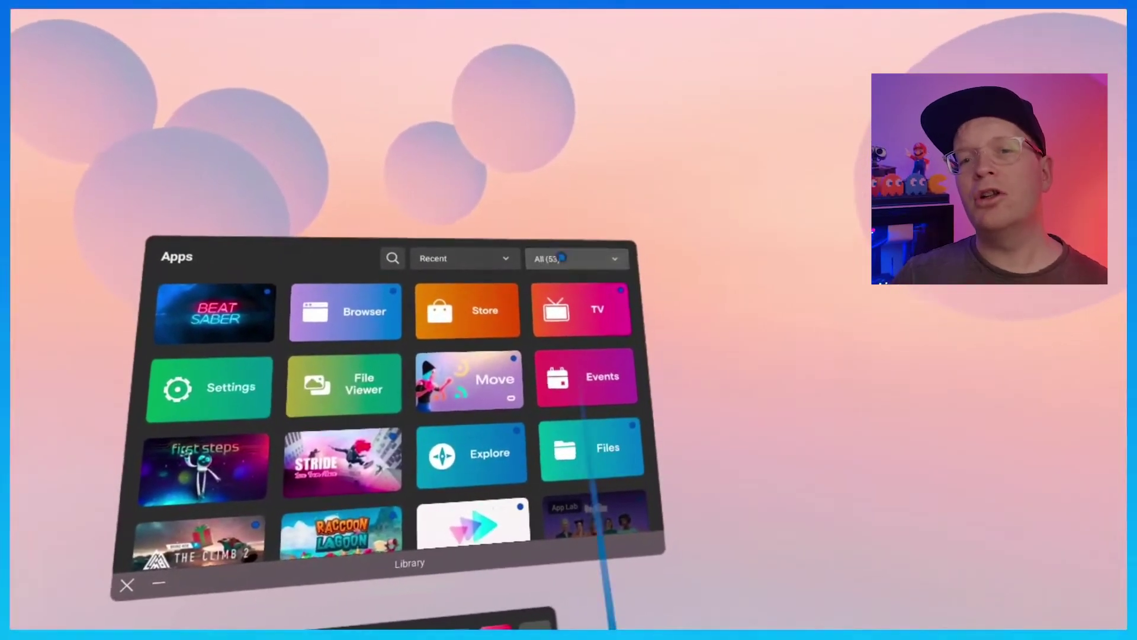
# - Filter the Quest app library from All (53) to Unknown Sources
pyautogui.click(570, 259)
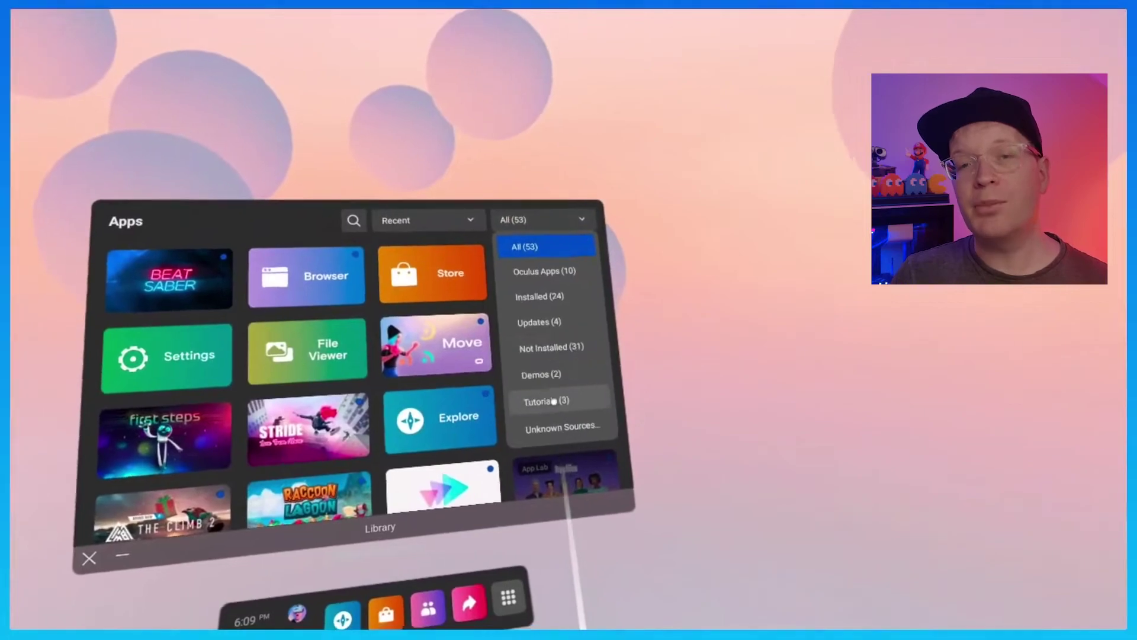
pyautogui.click(548, 414)
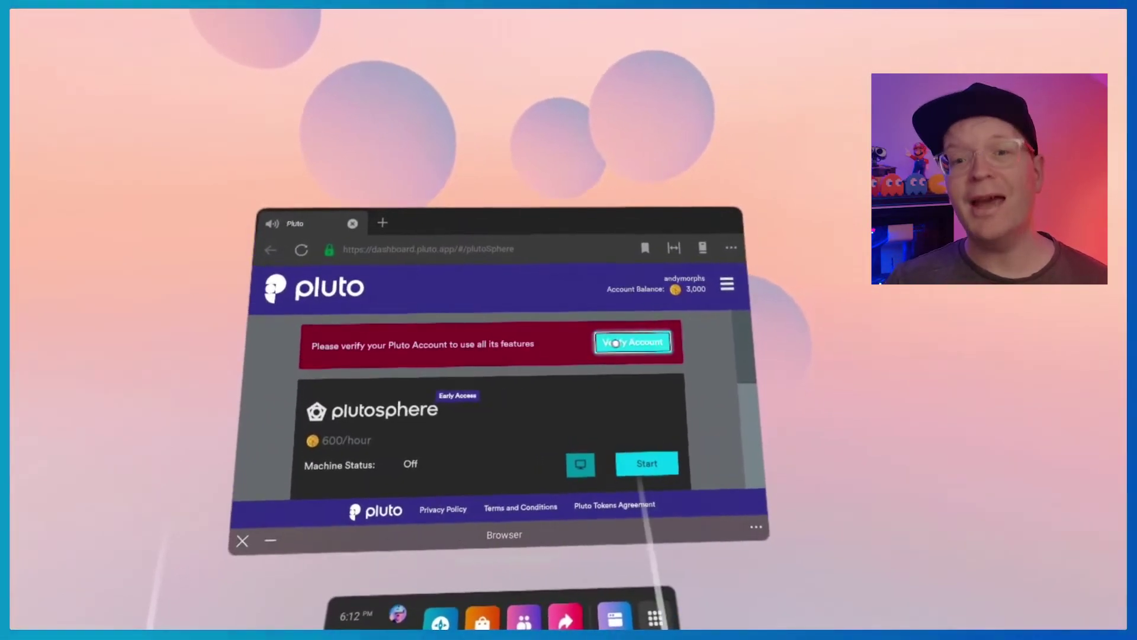
# - Start account verification and enter the phone number with the United Kingdom +44 code
pyautogui.click(615, 343)
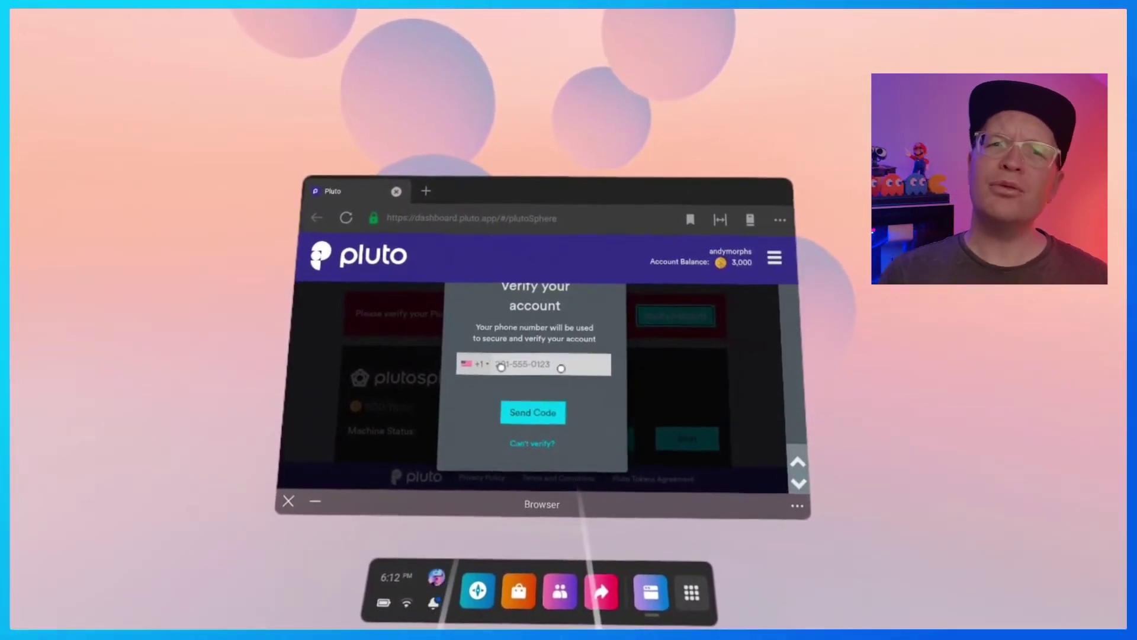
pyautogui.click(553, 361)
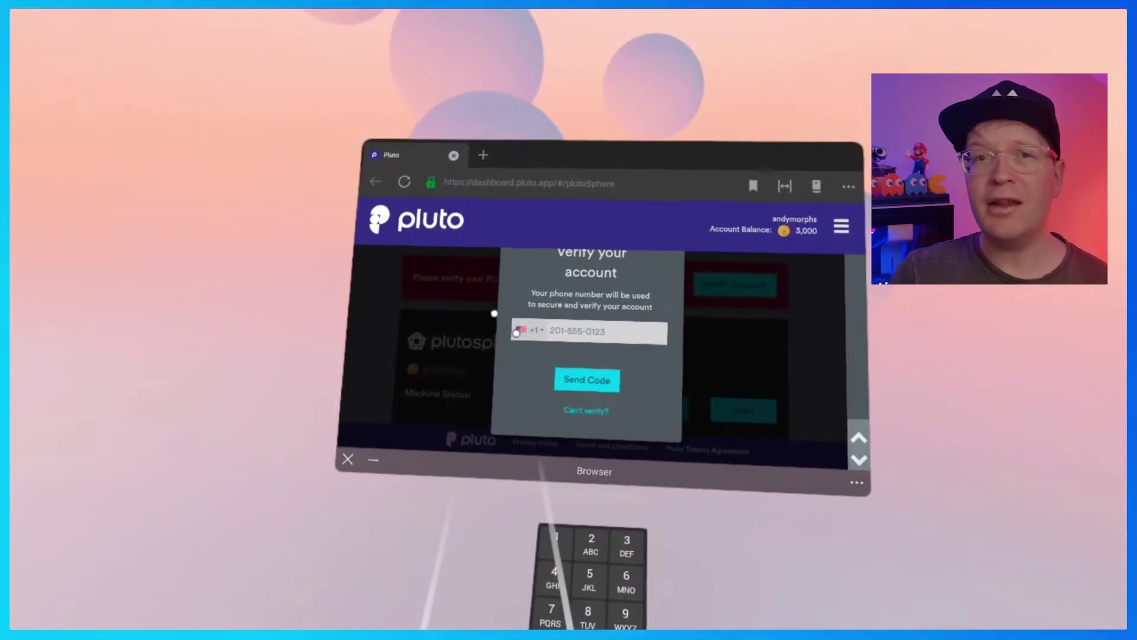
pyautogui.click(544, 296)
pyautogui.click(527, 342)
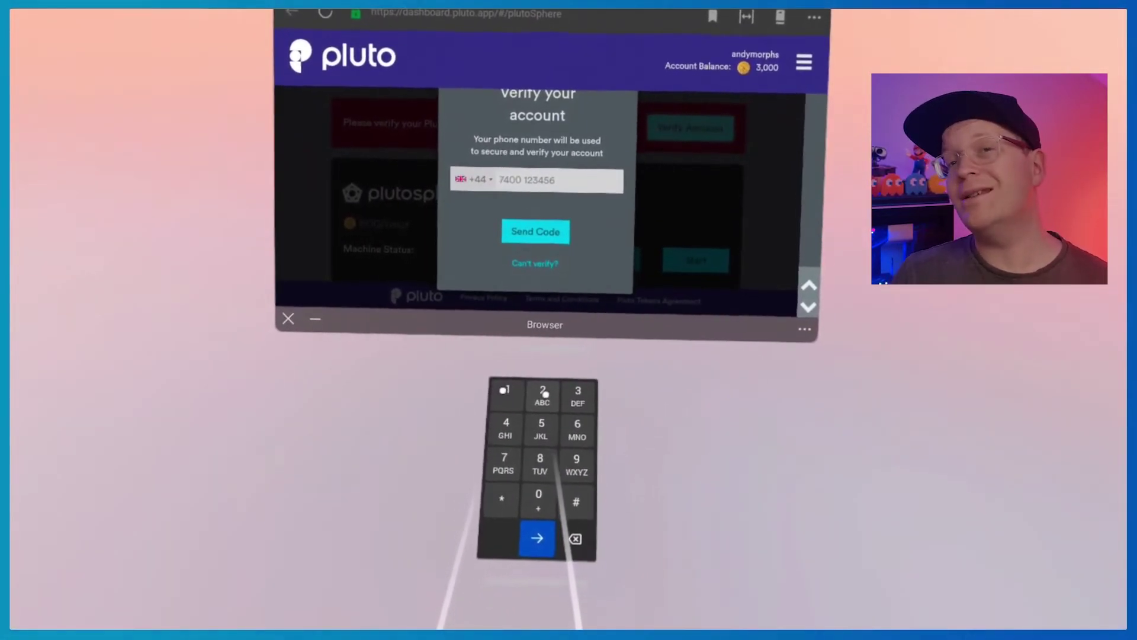
pyautogui.write('7')
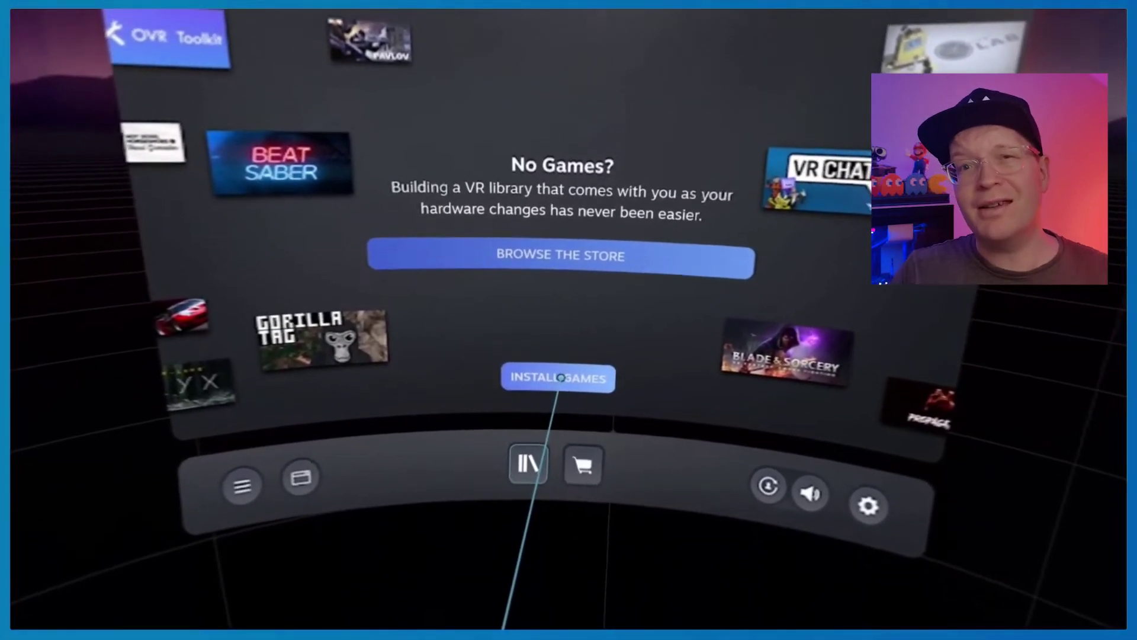
# - Choose Install Games in the SteamVR library's No Games? panel
pyautogui.click(560, 378)
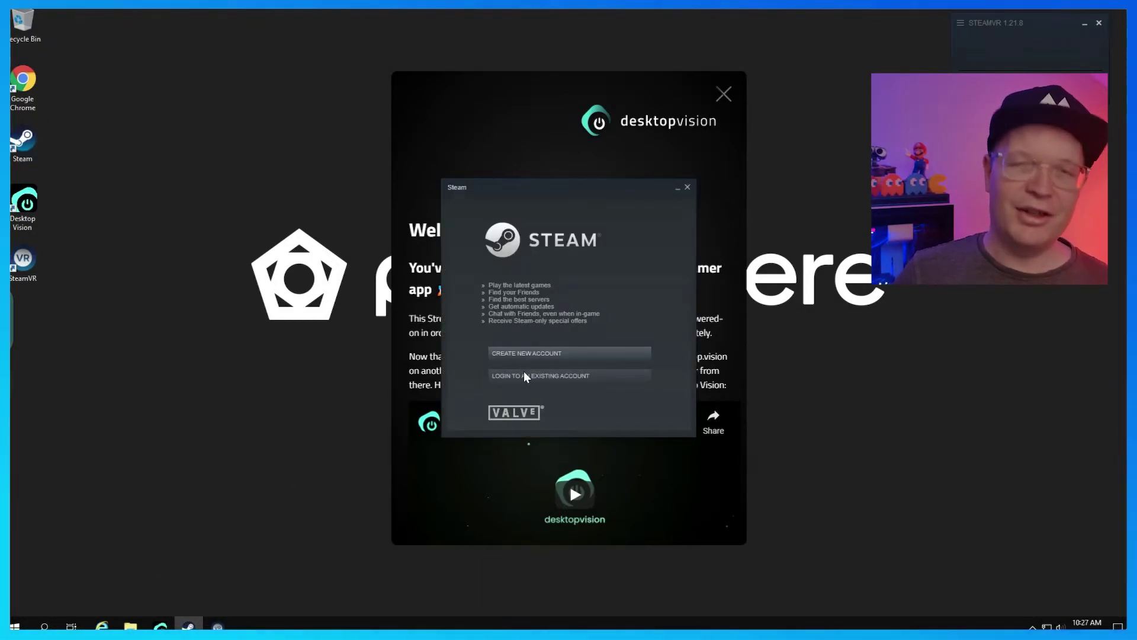
# - Log in to an existing Steam account and open the streaming settings panel
pyautogui.click(525, 376)
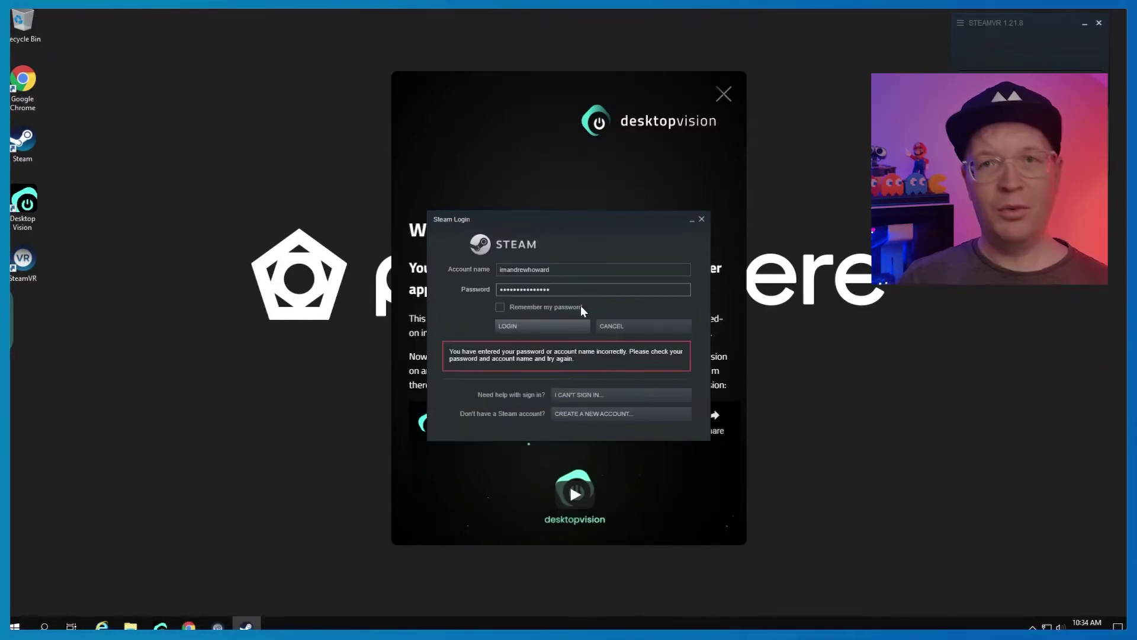
pyautogui.click(558, 326)
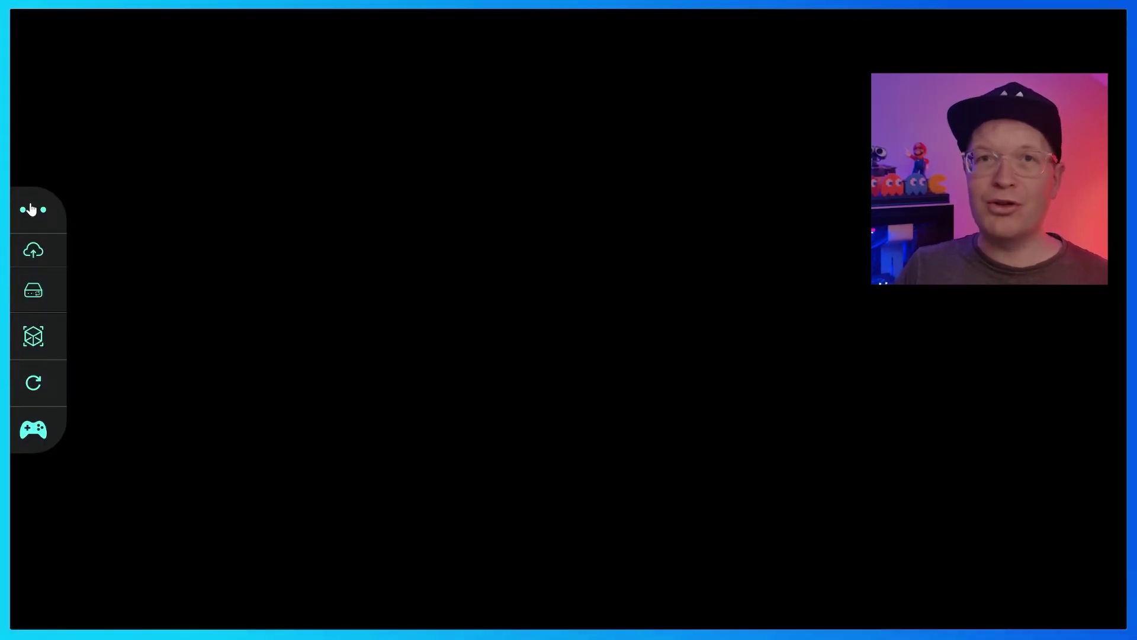
pyautogui.click(31, 209)
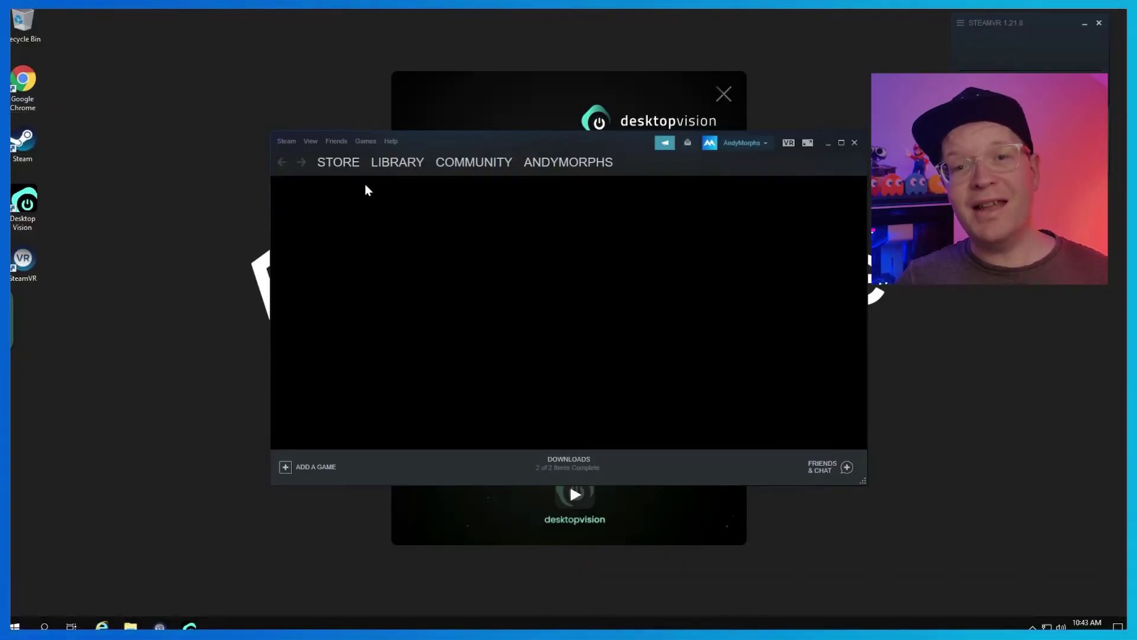
# - Open Beat Saber's page from All Games in the Steam library
pyautogui.click(395, 160)
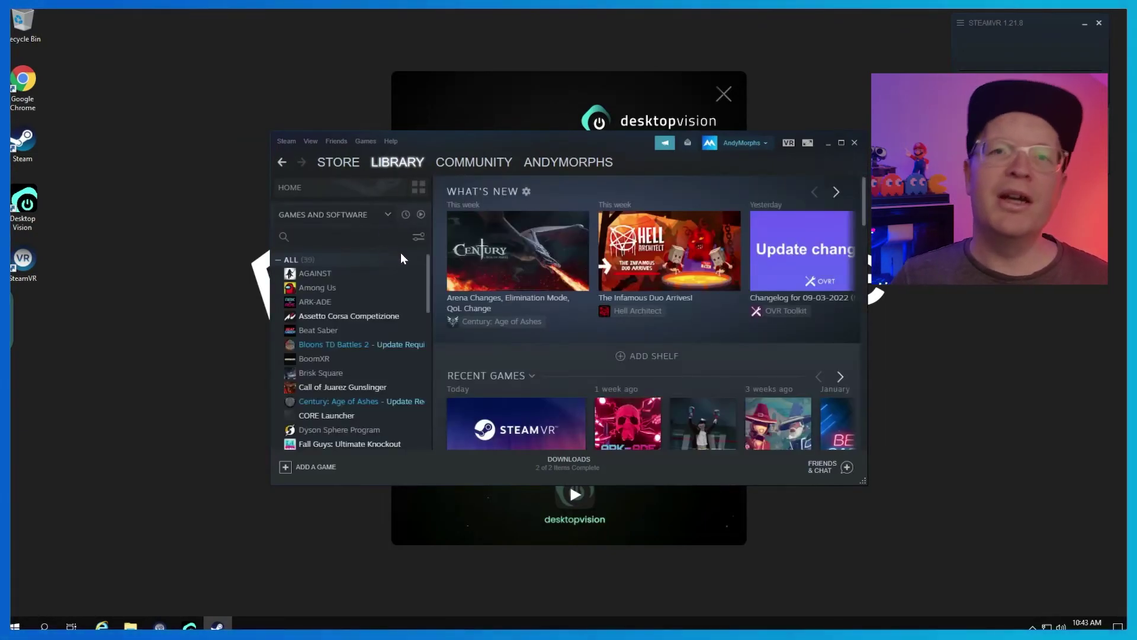
pyautogui.scroll(-4, 599, 335)
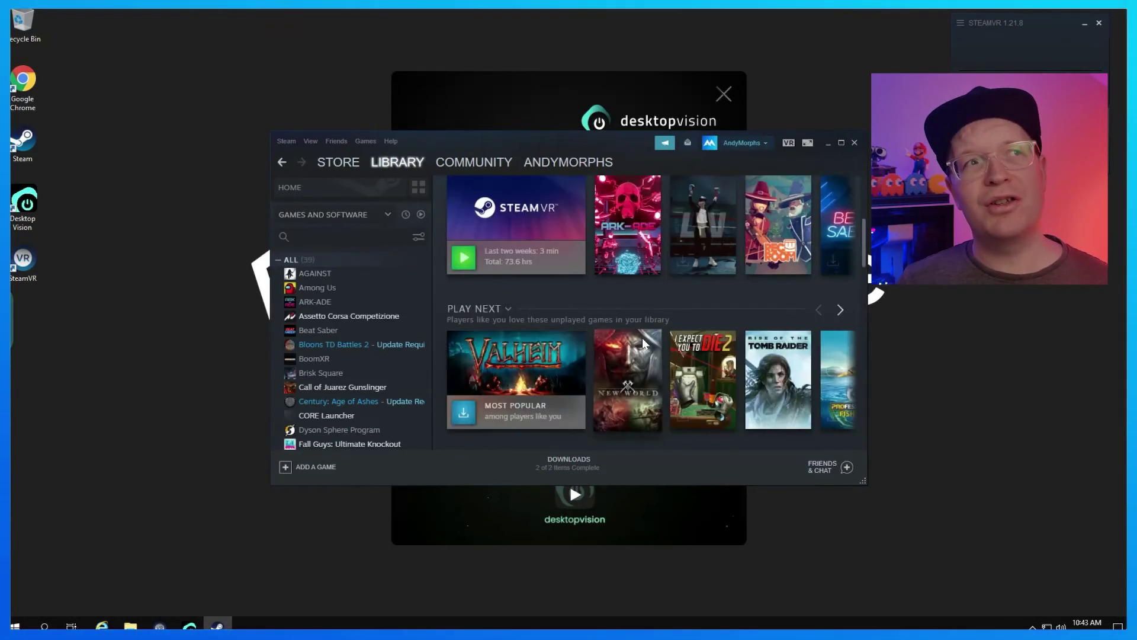
pyautogui.scroll(-3, 642, 337)
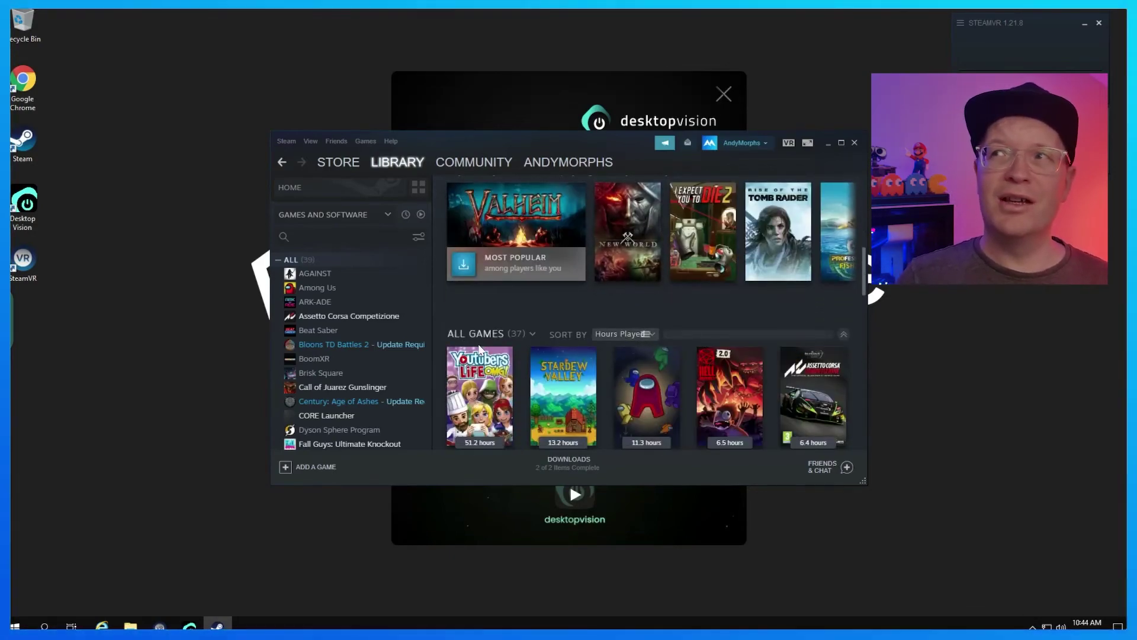
pyautogui.scroll(-3, 478, 346)
pyautogui.scroll(-4, 479, 346)
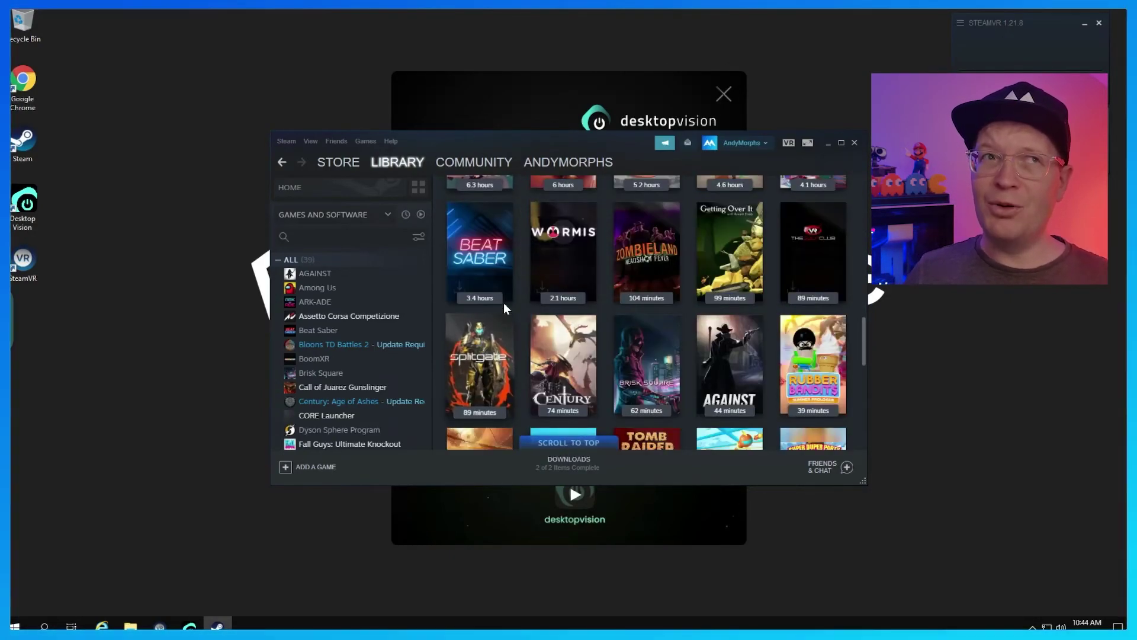
pyautogui.click(476, 240)
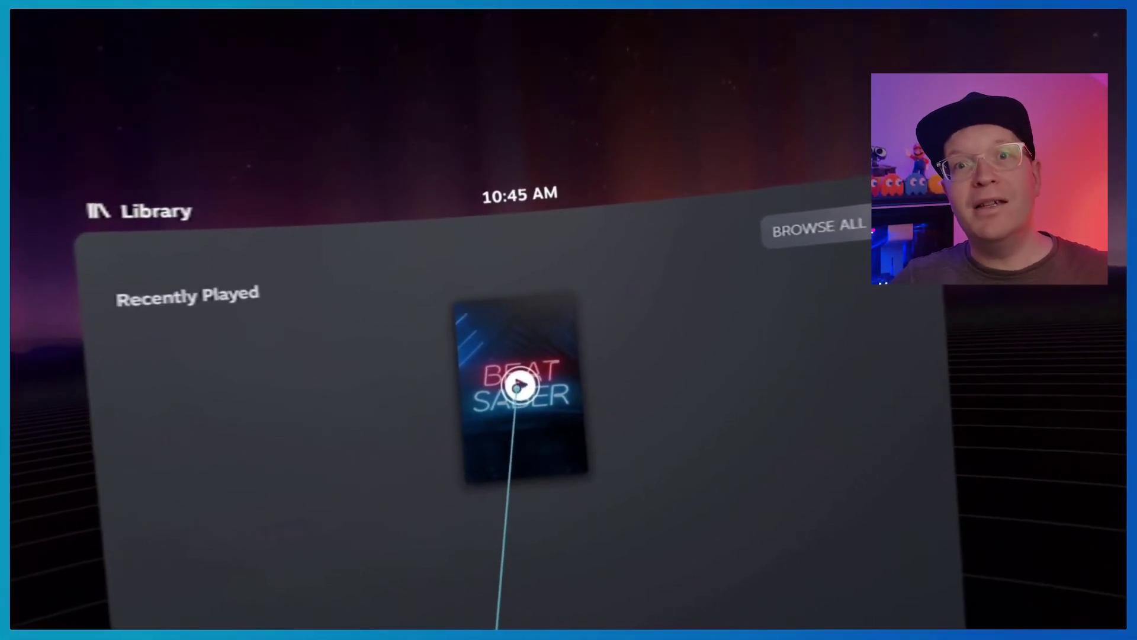
# - Play Beat Saber from its Recently Played tile in the SteamVR library
pyautogui.click(519, 385)
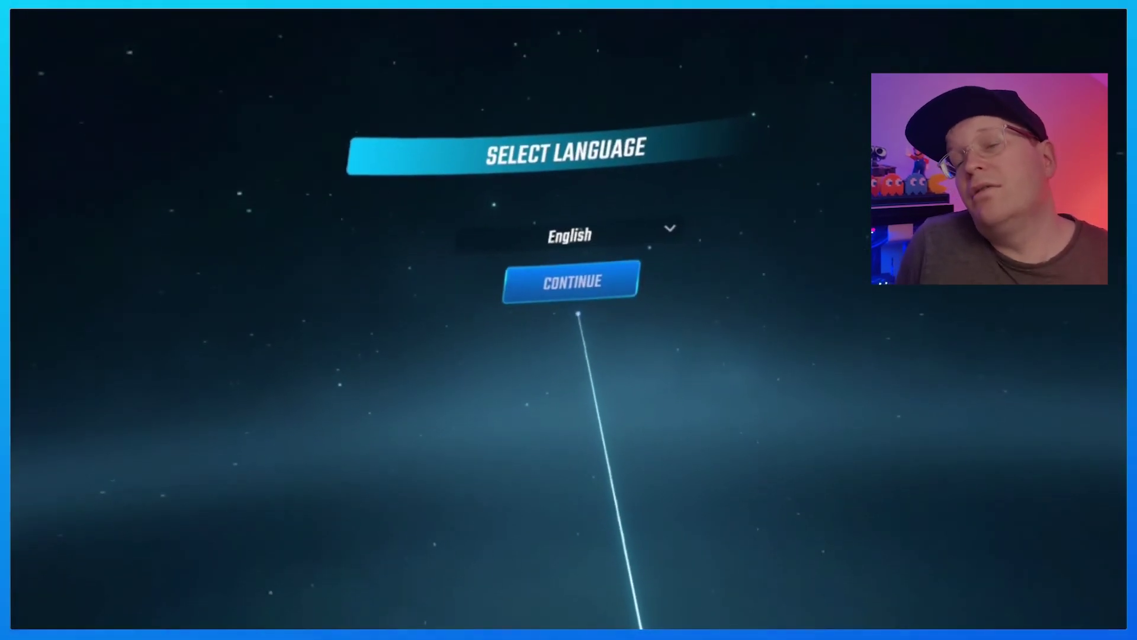
# - Confirm English on Beat Saber's Select Language panel to reach the EULA screen
pyautogui.click(578, 283)
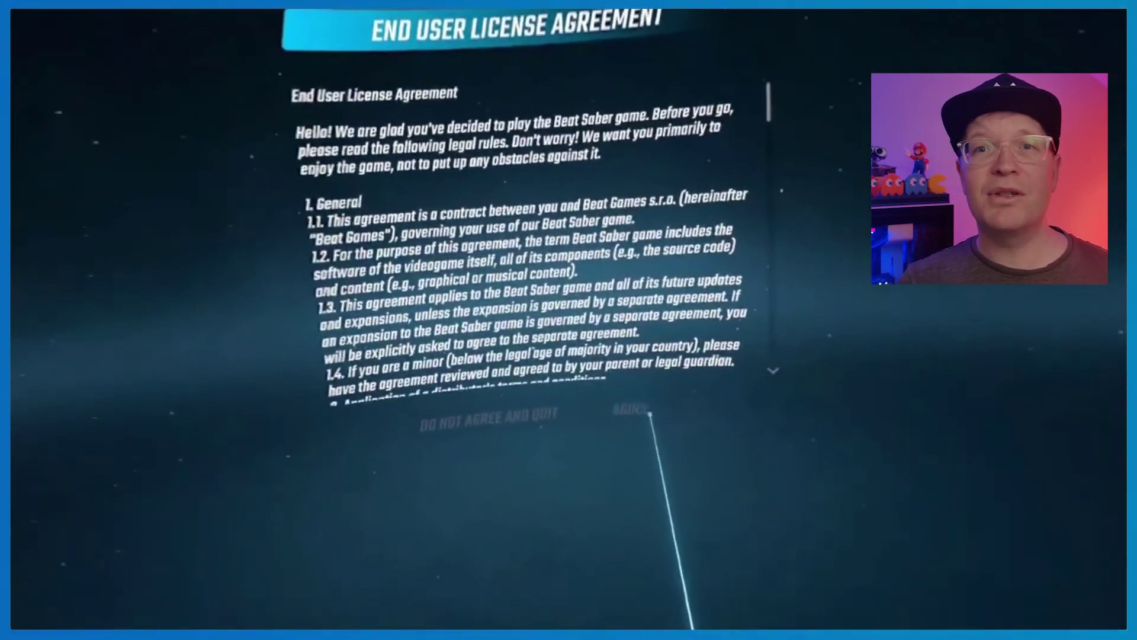